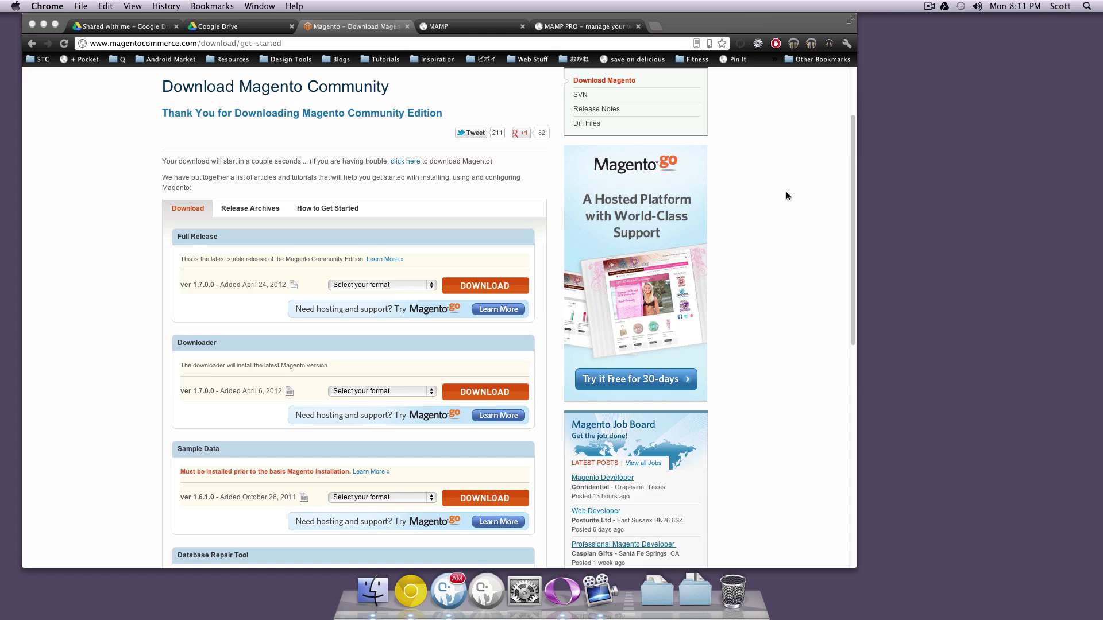
Scroll up the Community download page to the Magento logo in the header.
scroll(789, 197, up, 3)
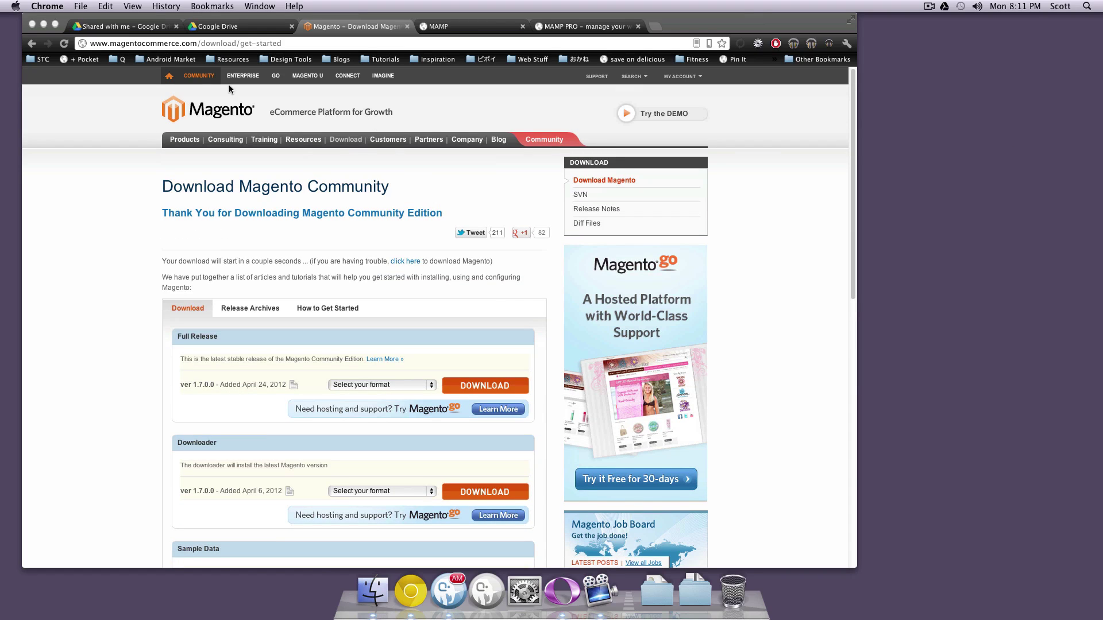
Open the Magento logo link in a new tab, switch to it, and scroll through the home page.
right_click(180, 111)
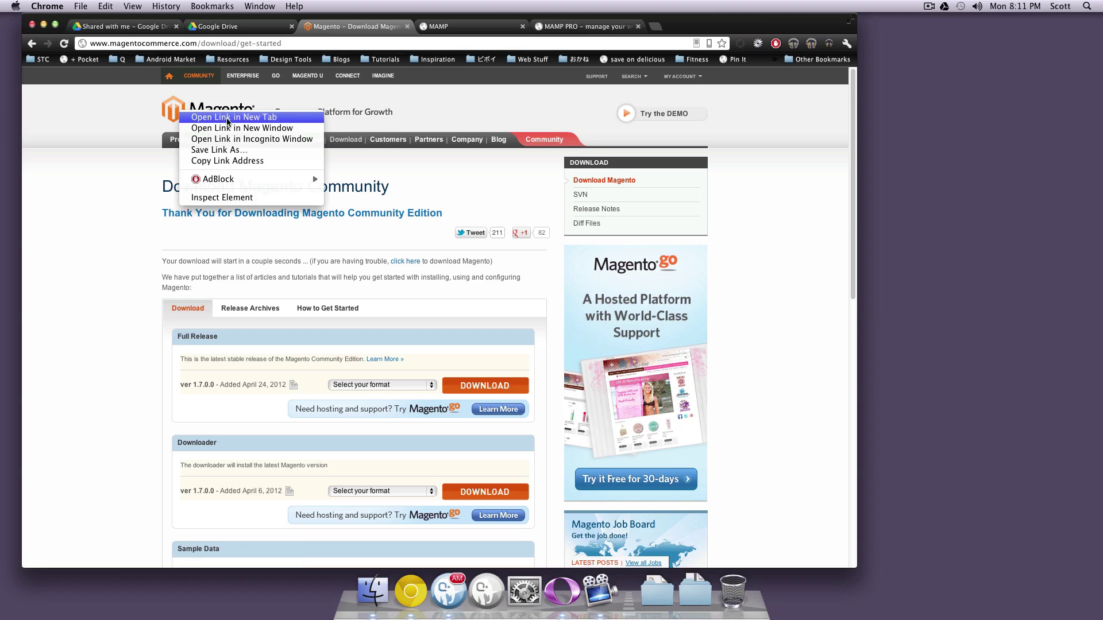
click(228, 119)
click(463, 31)
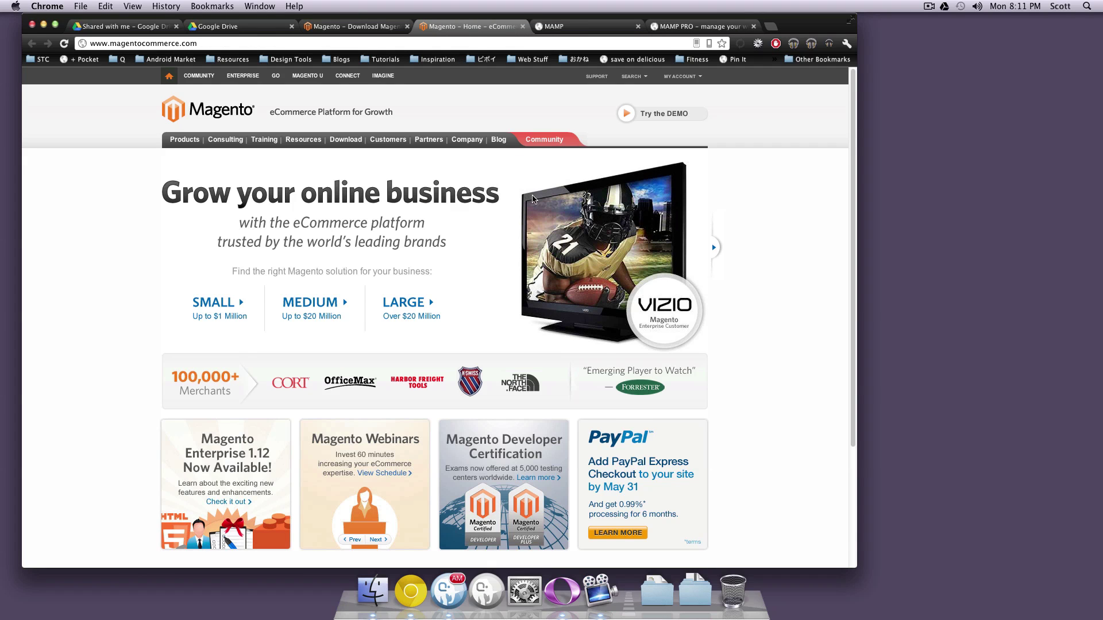
scroll(534, 201, down, 5)
scroll(539, 207, down, 2)
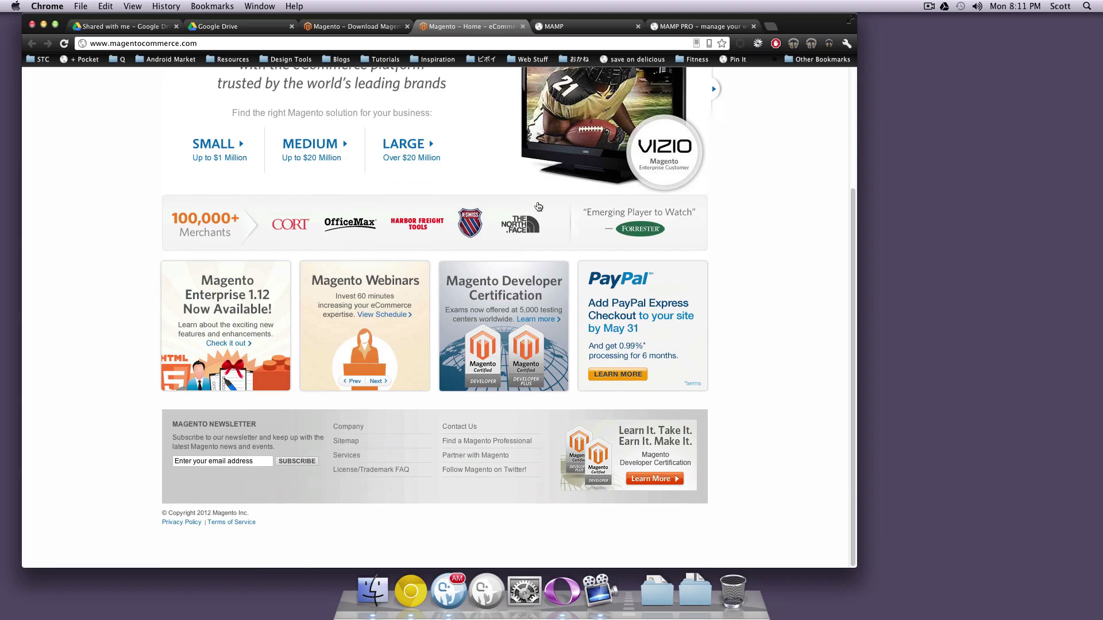
scroll(538, 207, up, 7)
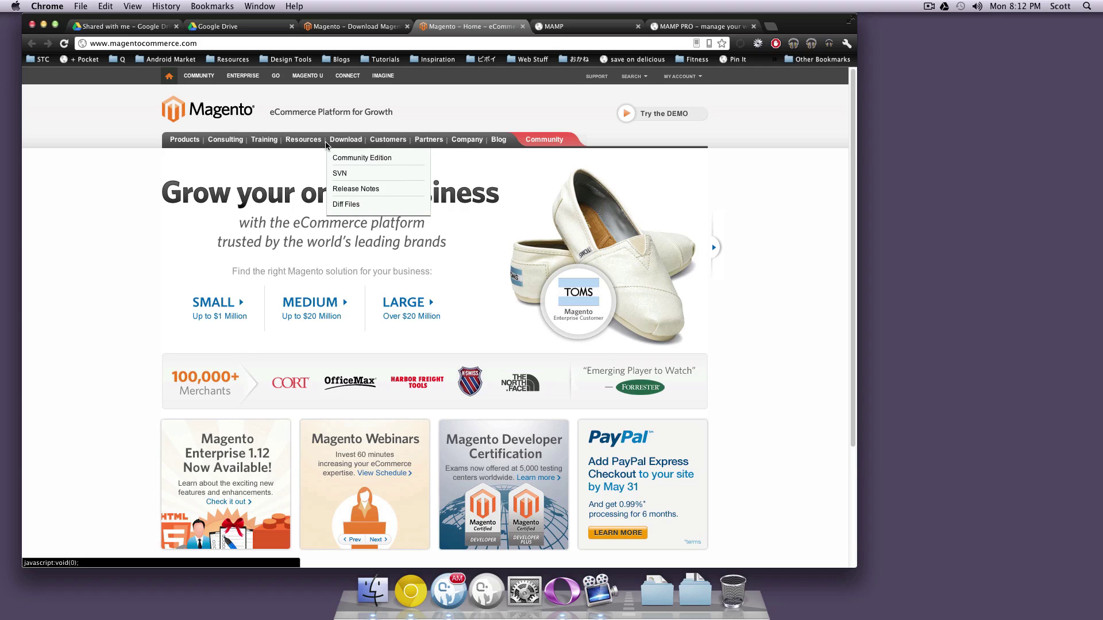
Show the Download menu listing Community Edition, SVN, Release Notes and Diff Files.
mouse_move(314, 144)
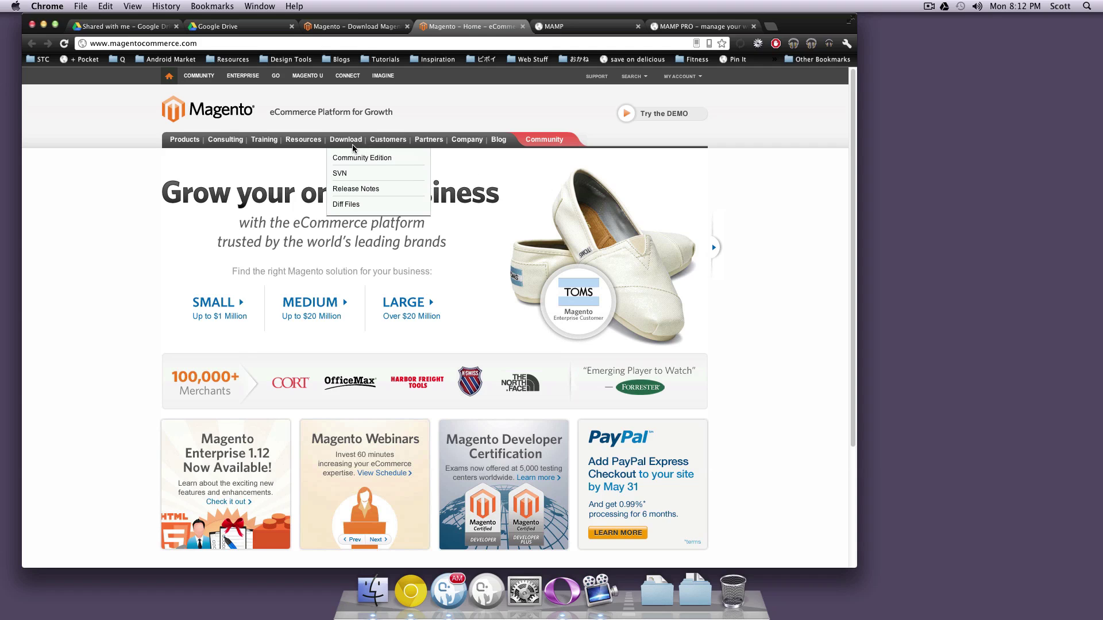
Return to the Community download page and view the Full Release format list without choosing one.
click(347, 158)
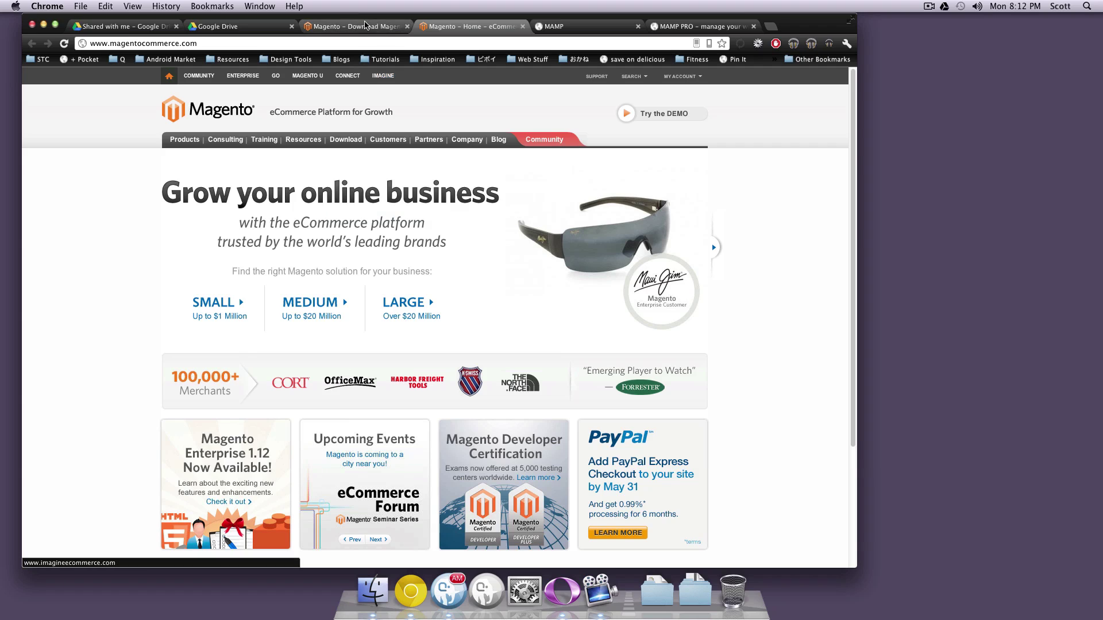
scroll(549, 300, down, 4)
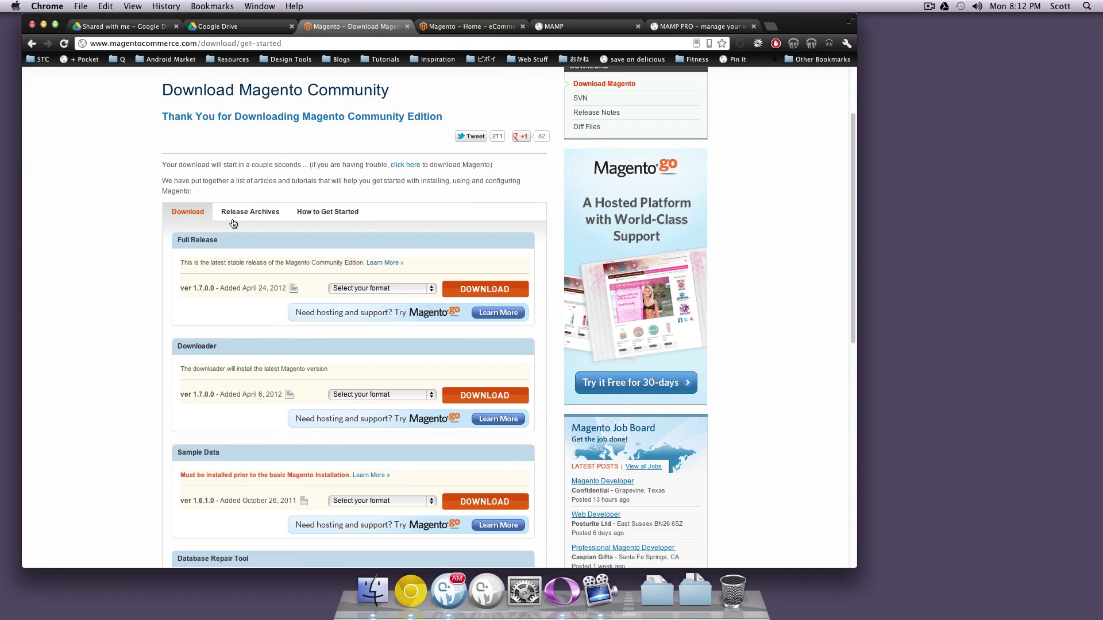
click(419, 287)
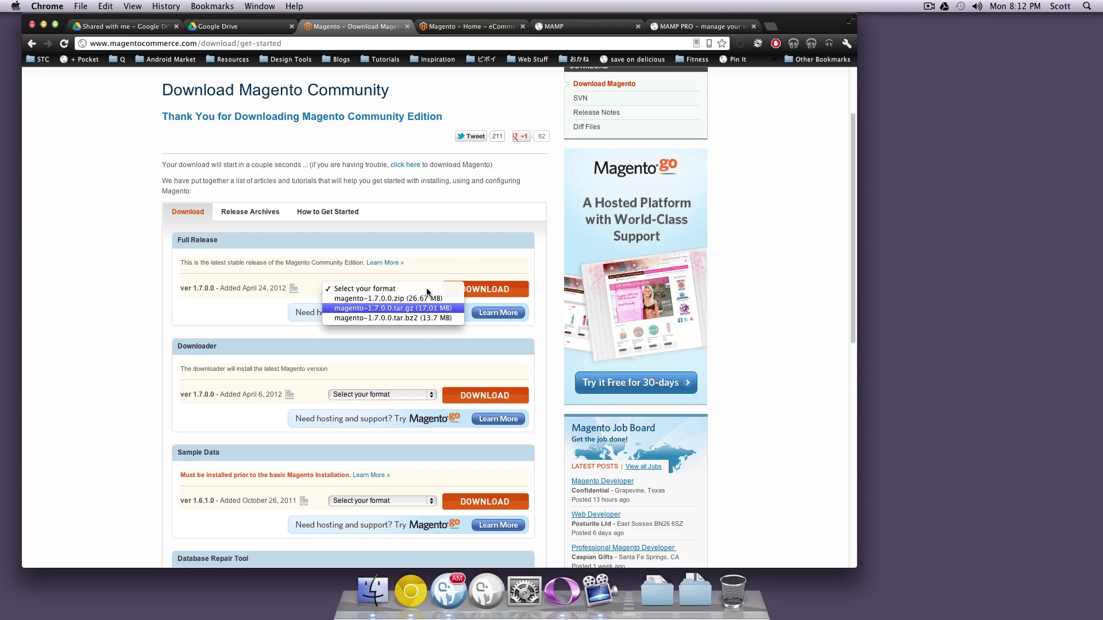
click(457, 249)
Scroll through the download page, then switch over to MAMP PRO.
scroll(397, 300, down, 1)
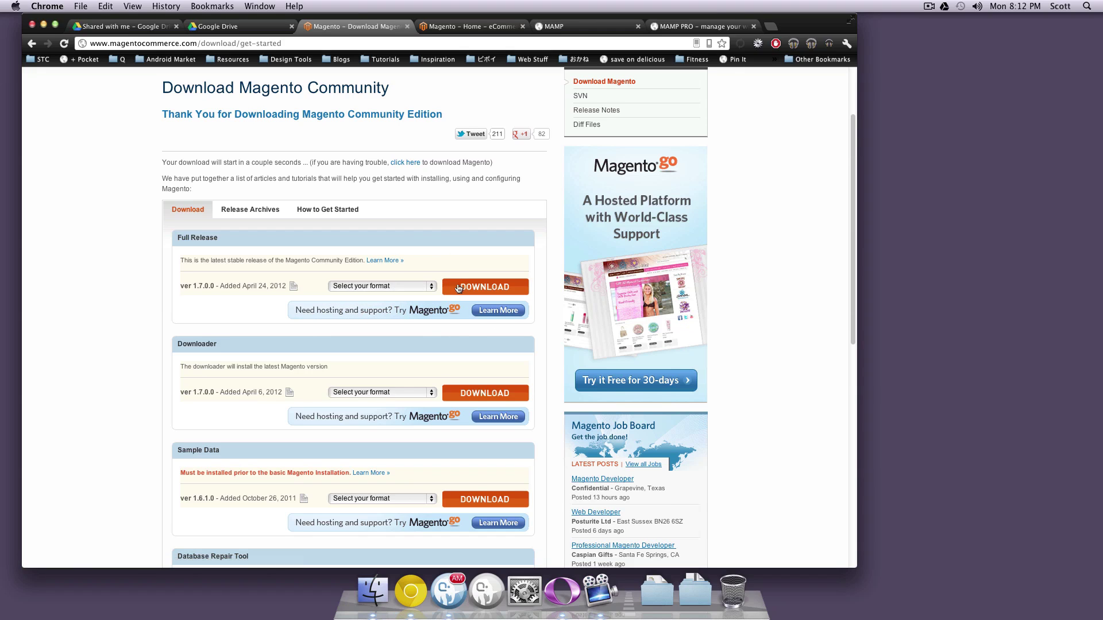
scroll(360, 278, down, 5)
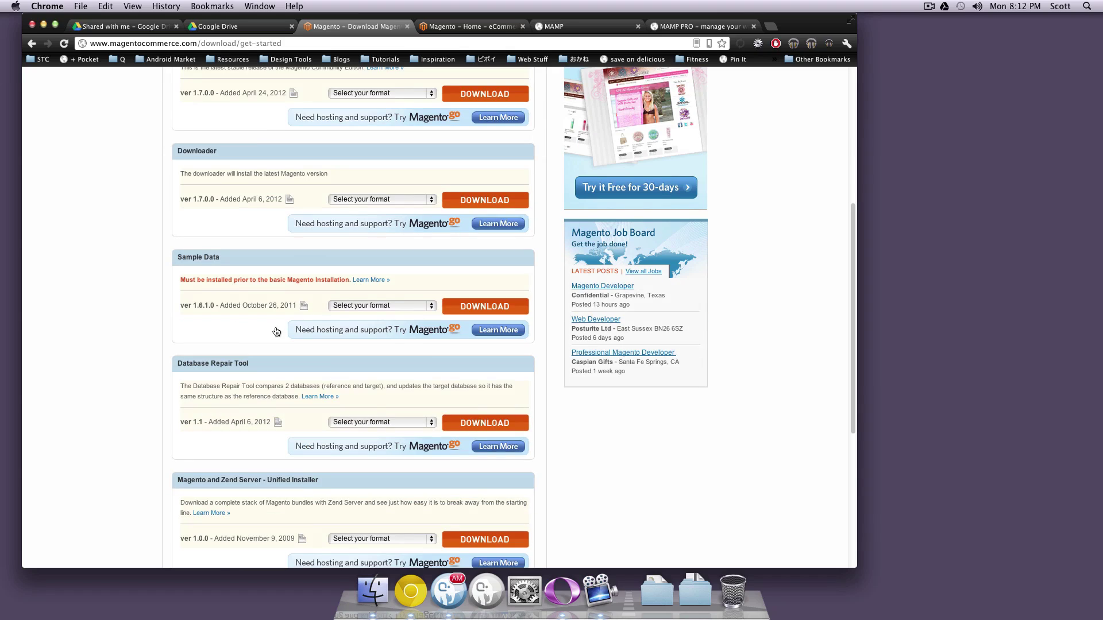
drag(175, 257, 264, 258)
scroll(474, 315, up, 4)
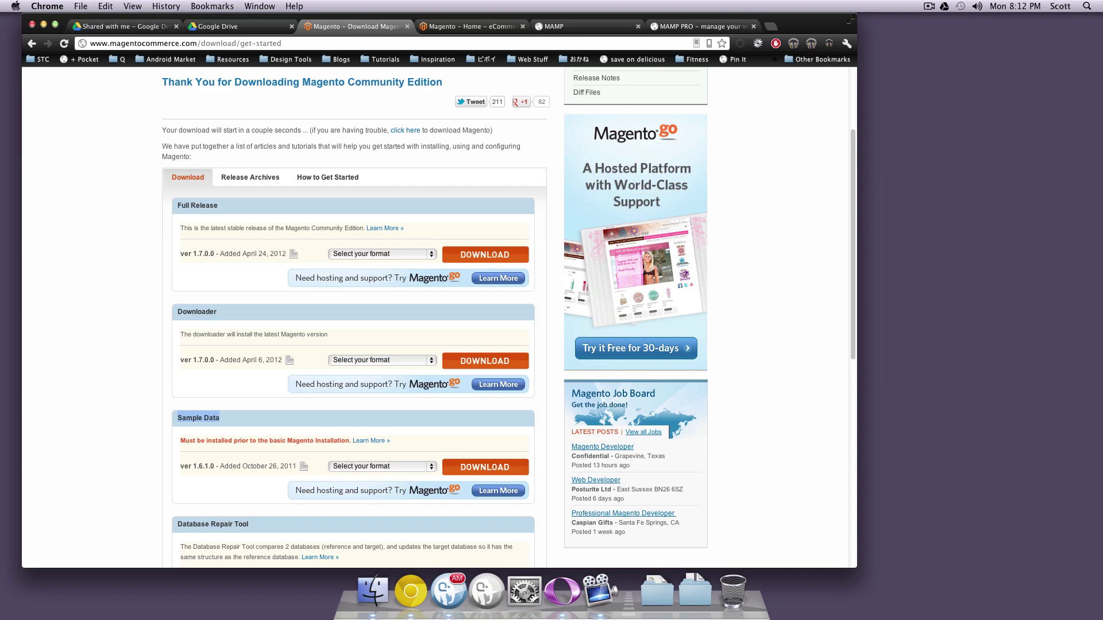
key(super+Tab)
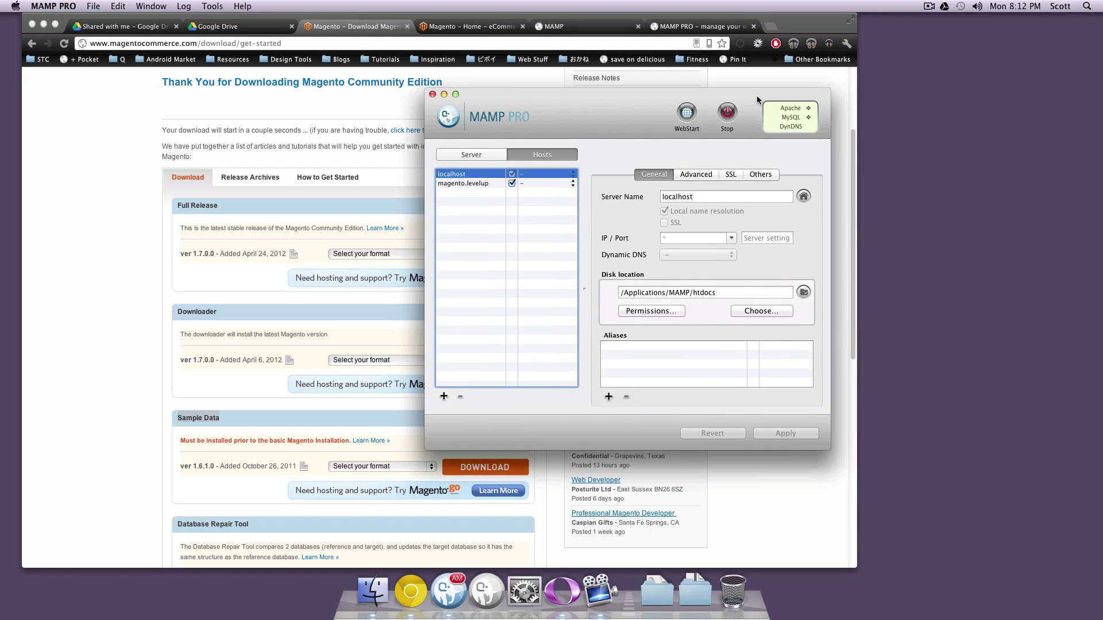
Reposition MAMP PRO, check the magento.levelup host's magento folder disk location, then hide the window.
drag(757, 100, 837, 106)
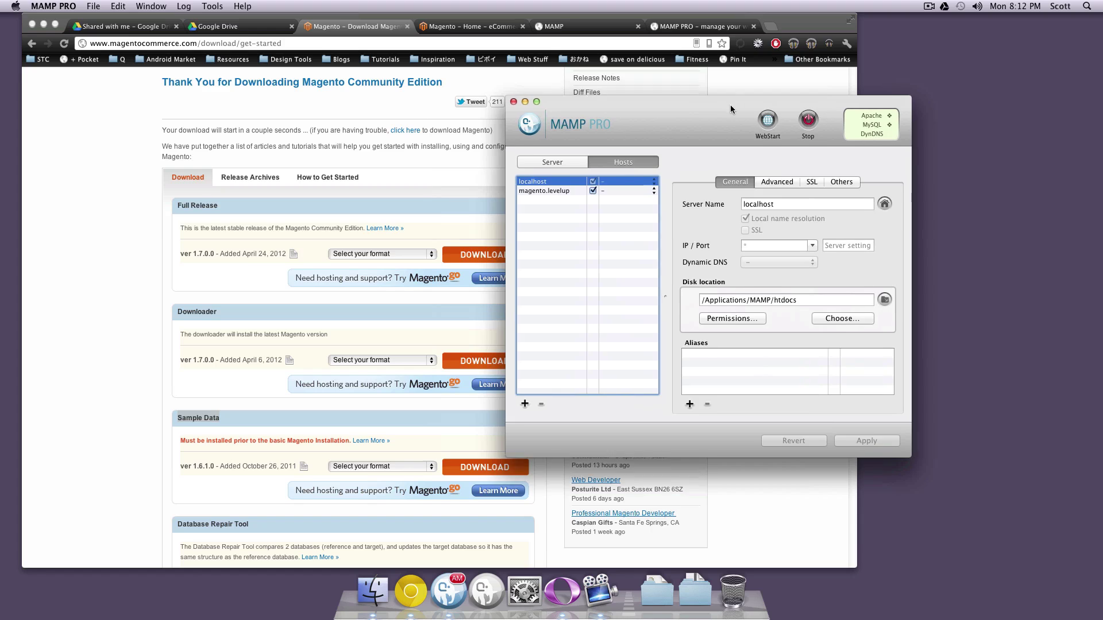
drag(729, 105, 798, 139)
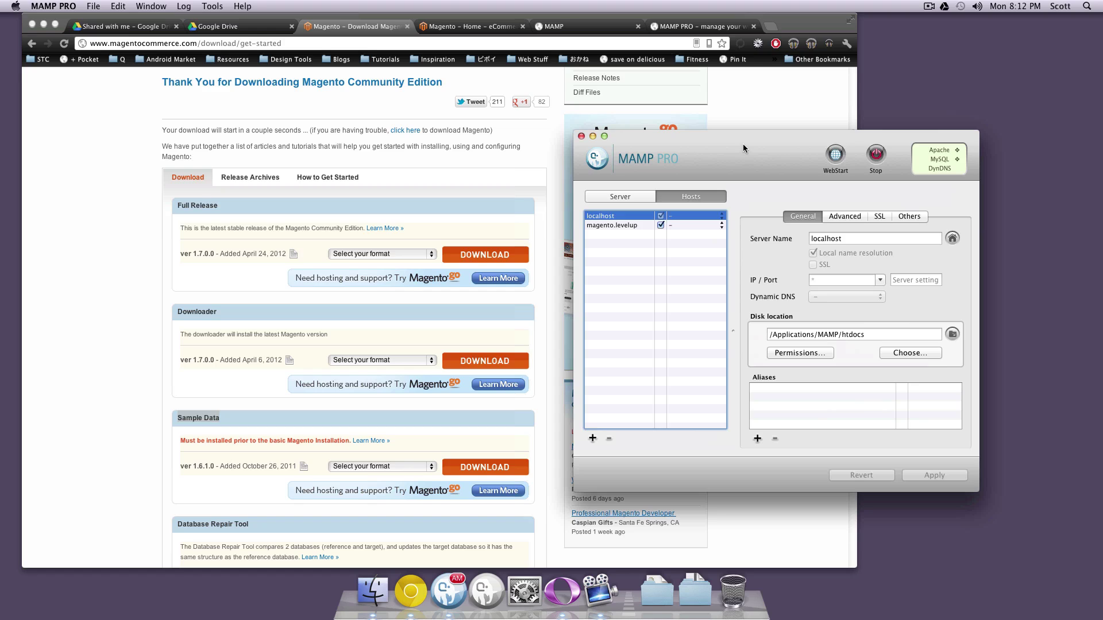
drag(742, 144, 748, 186)
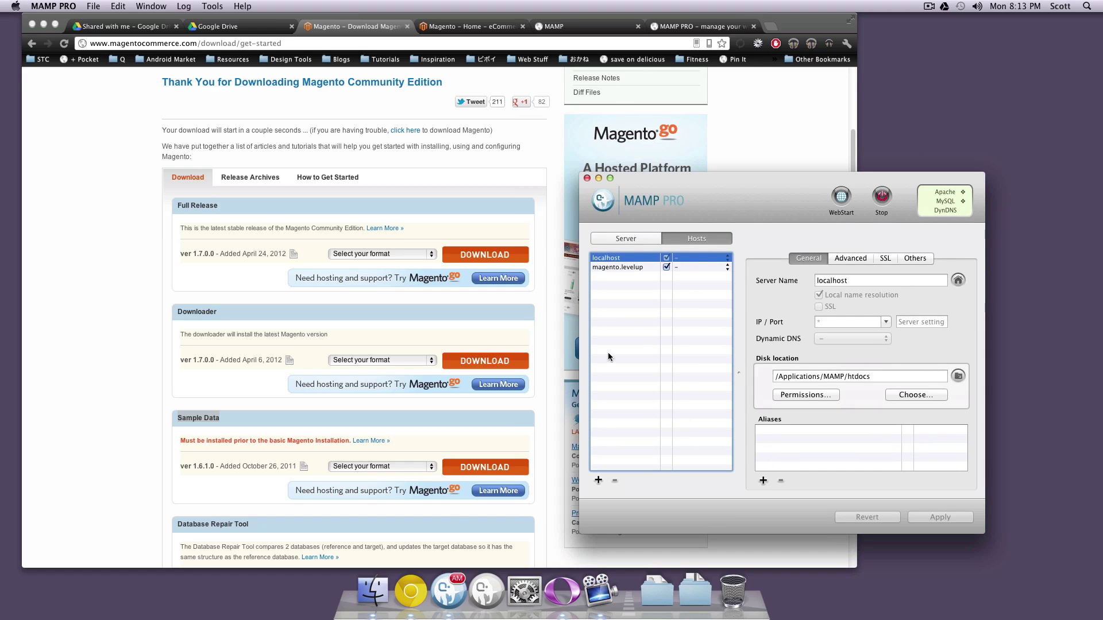
click(616, 268)
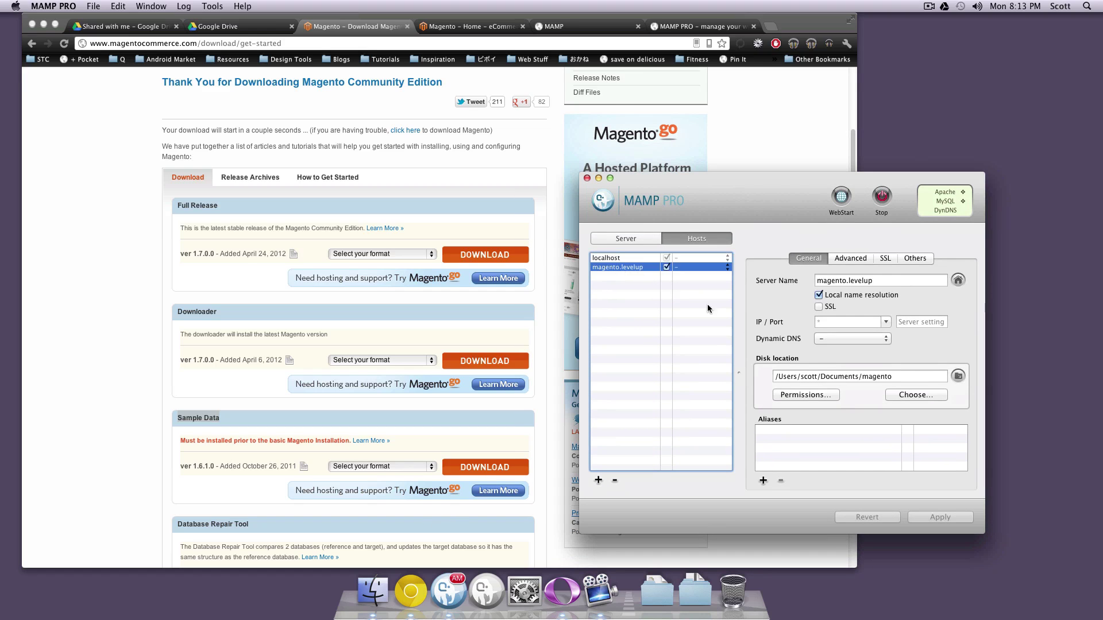
click(842, 378)
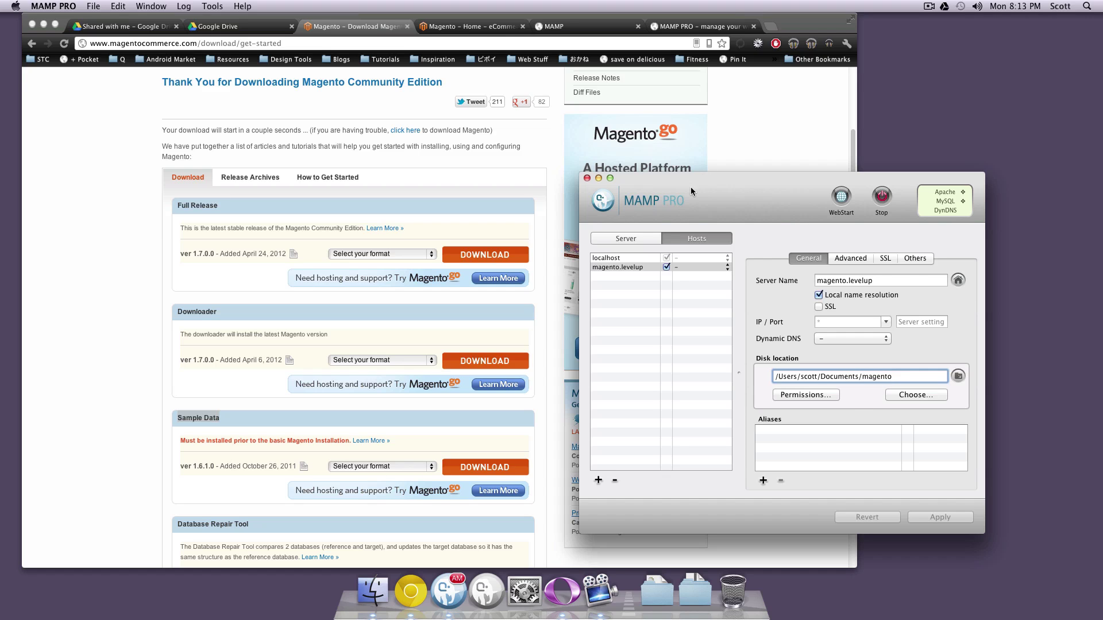
drag(697, 193, 708, 154)
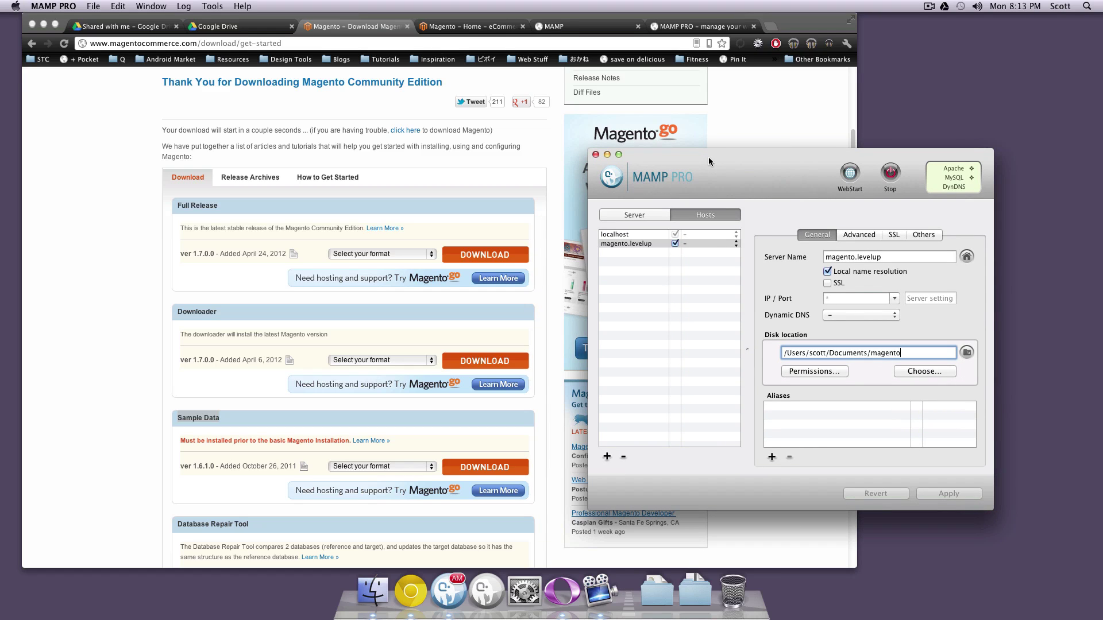
key(super+w)
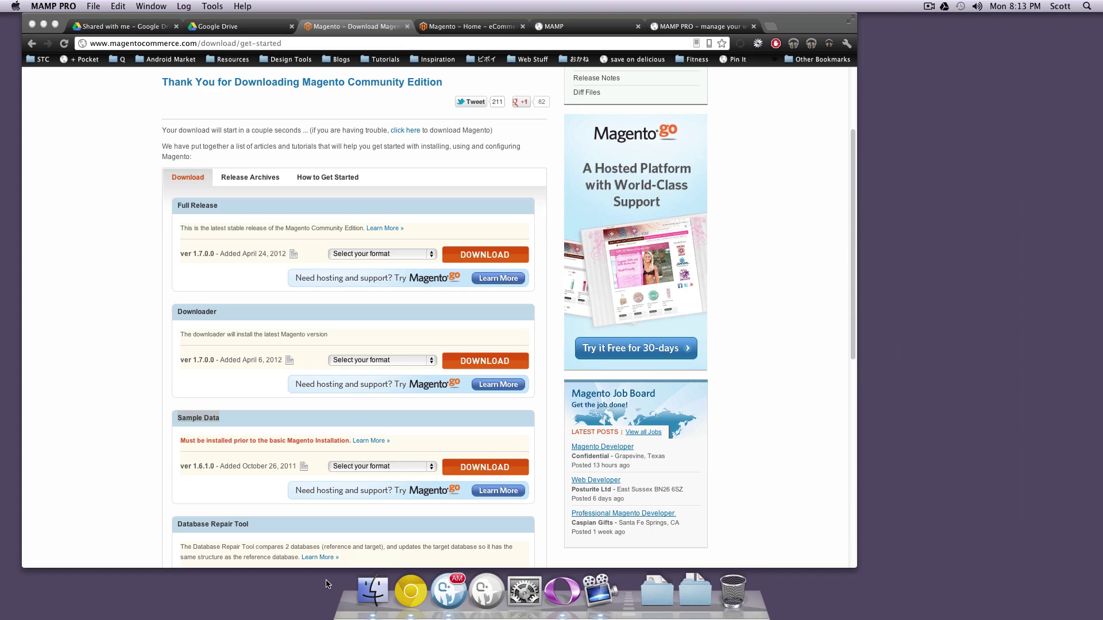
In a new Finder window on Downloads, expand magento-sample-data-1.6.1.0 to locate magento_sample_data_for_1.6.1.0.sql.
click(372, 590)
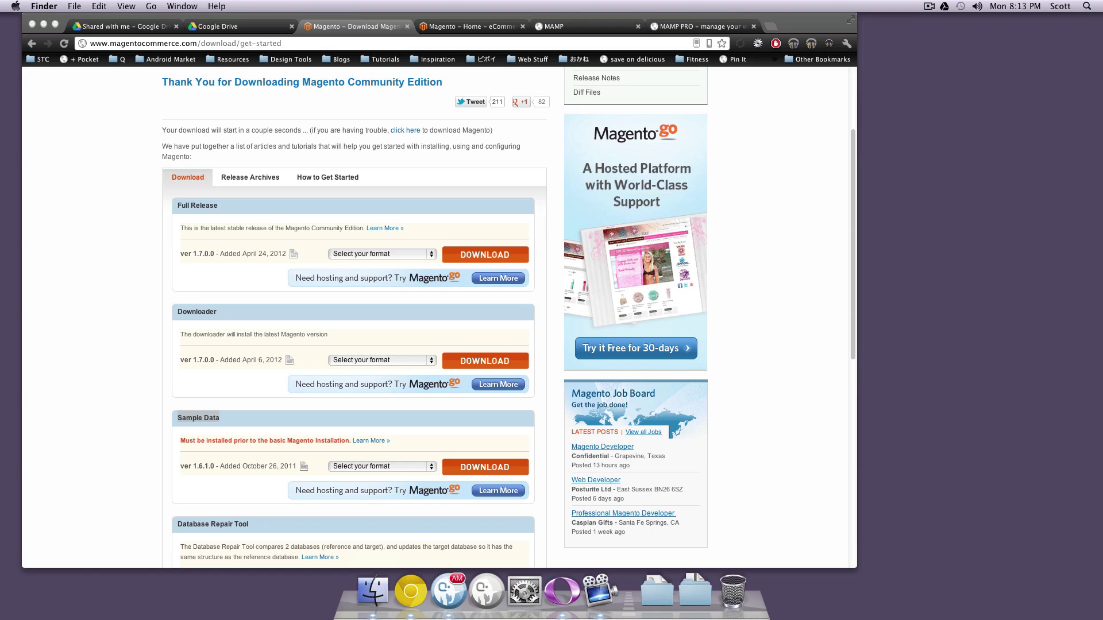
key(super+n)
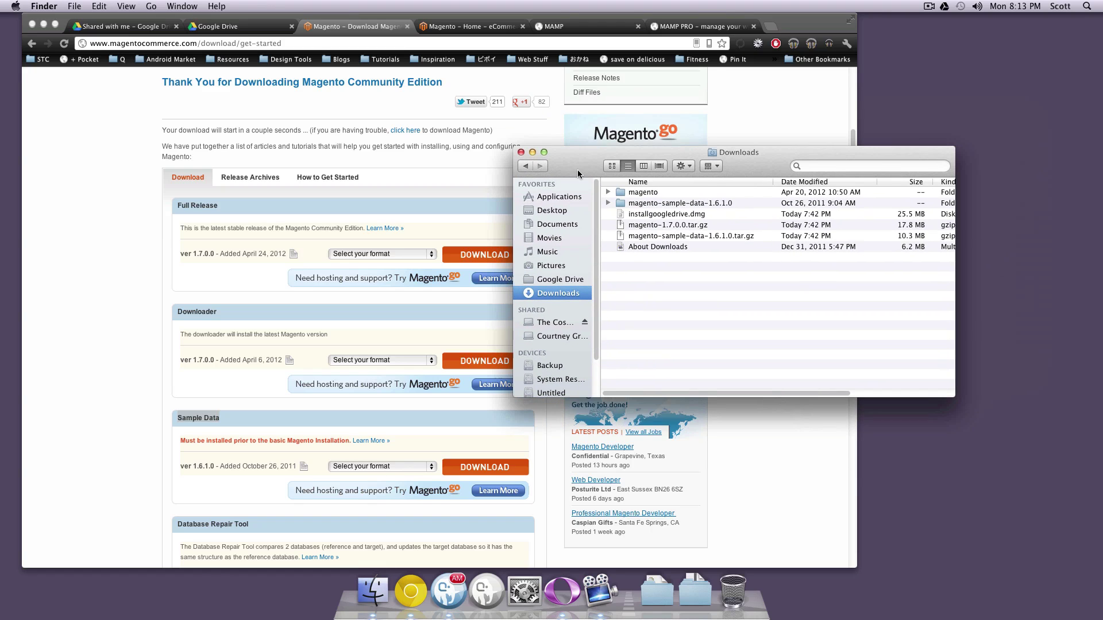
click(610, 207)
click(607, 207)
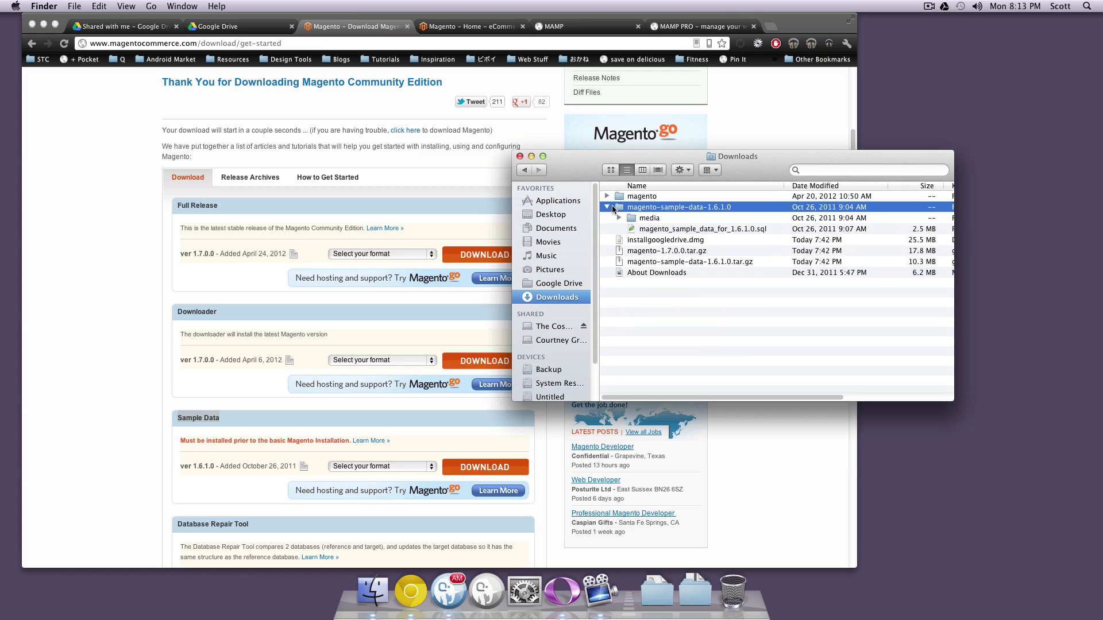
click(717, 229)
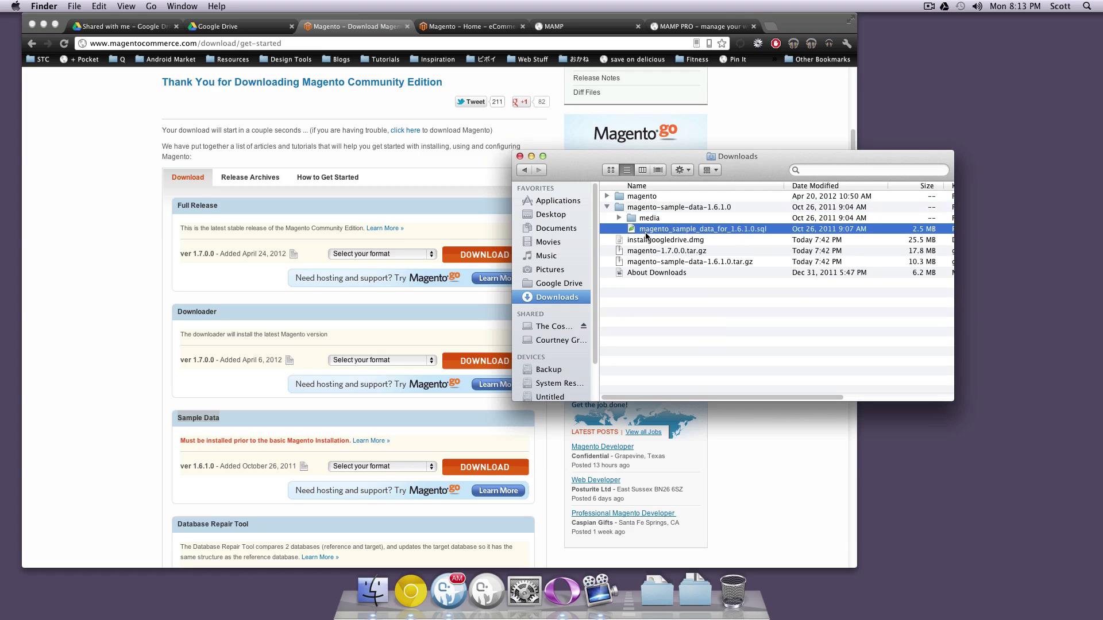
click(619, 218)
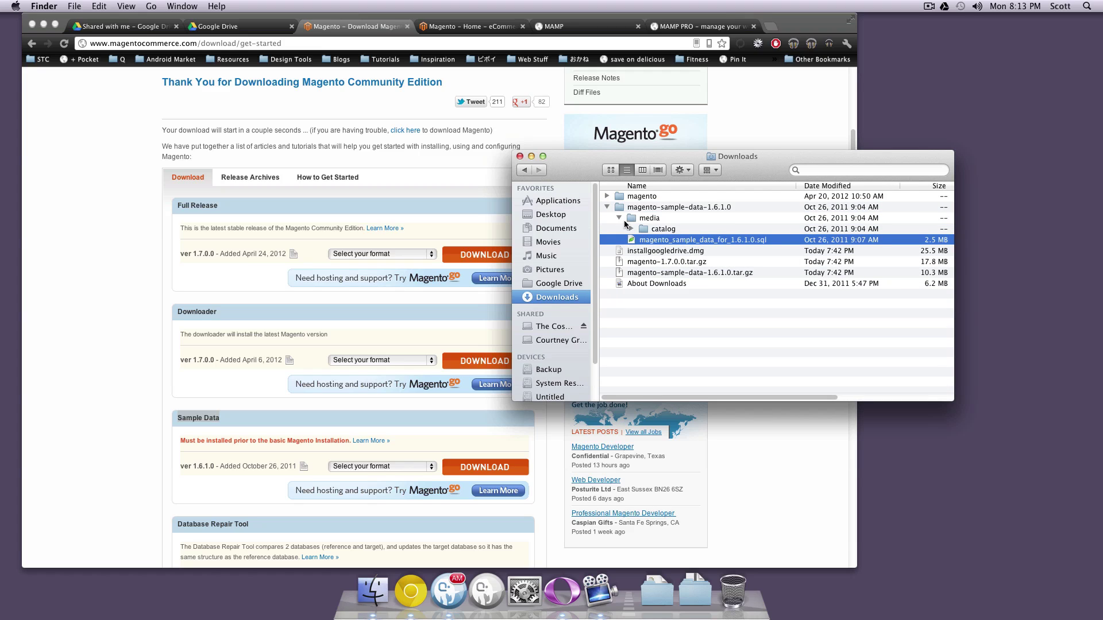
click(619, 218)
drag(670, 156, 777, 128)
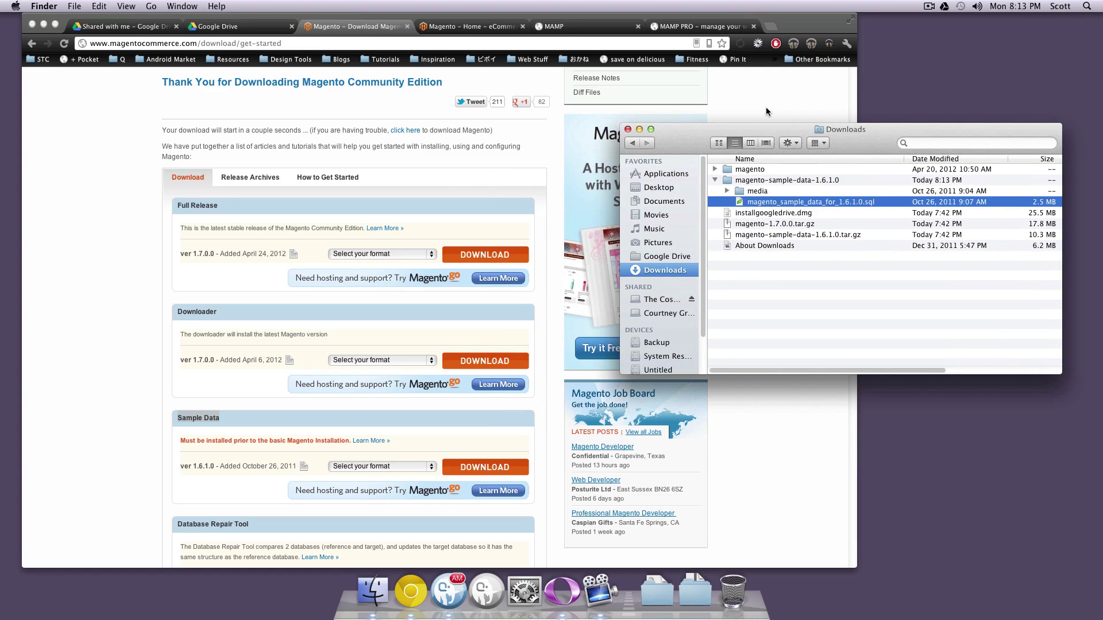
click(766, 87)
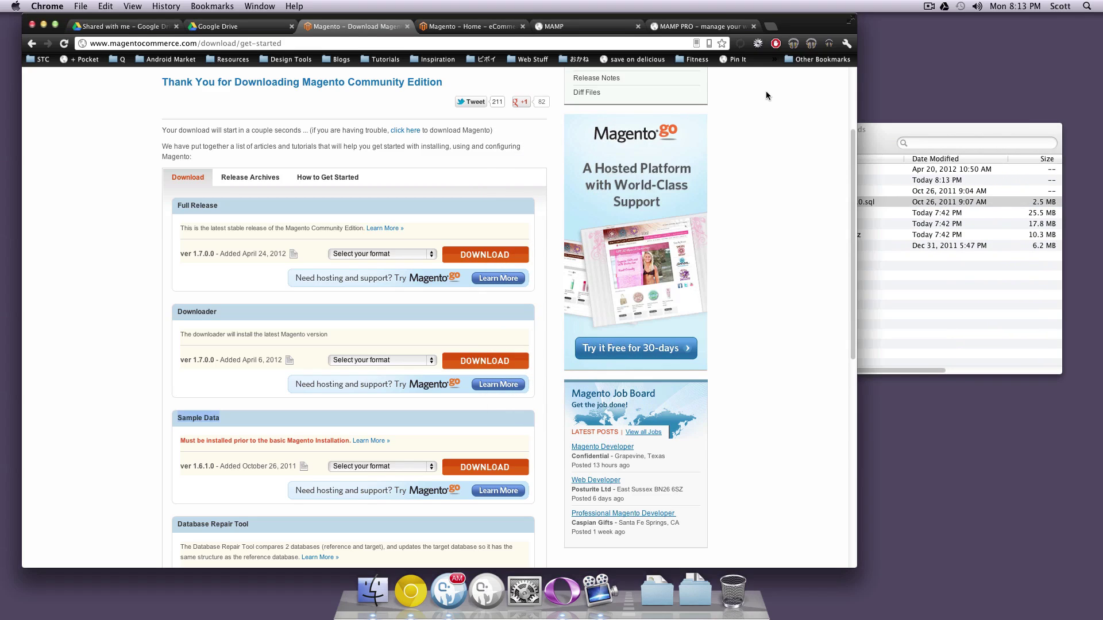
On the MAMP tab, create the database level_mag and open its empty structure page.
click(598, 27)
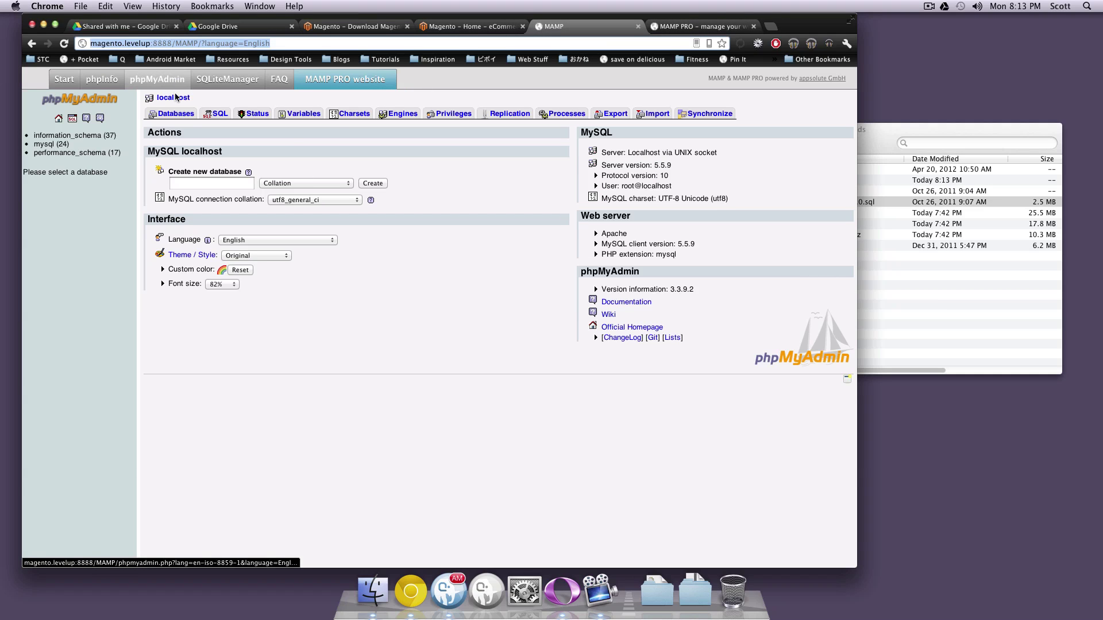
click(197, 184)
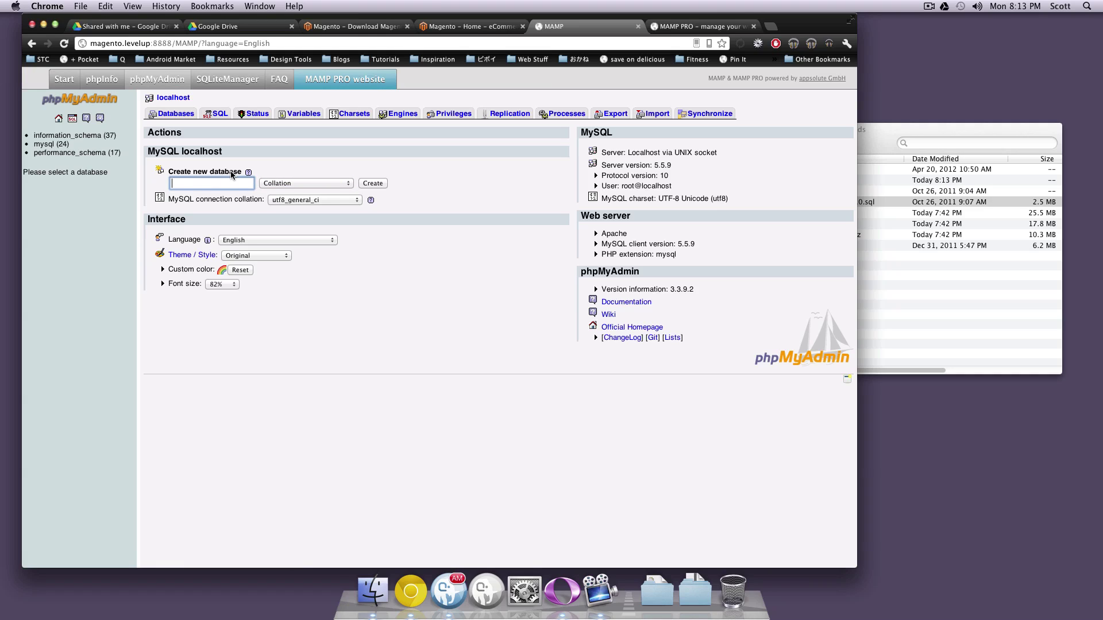
text(level_mag)
double_click(197, 184)
click(461, 212)
double_click(241, 188)
click(372, 182)
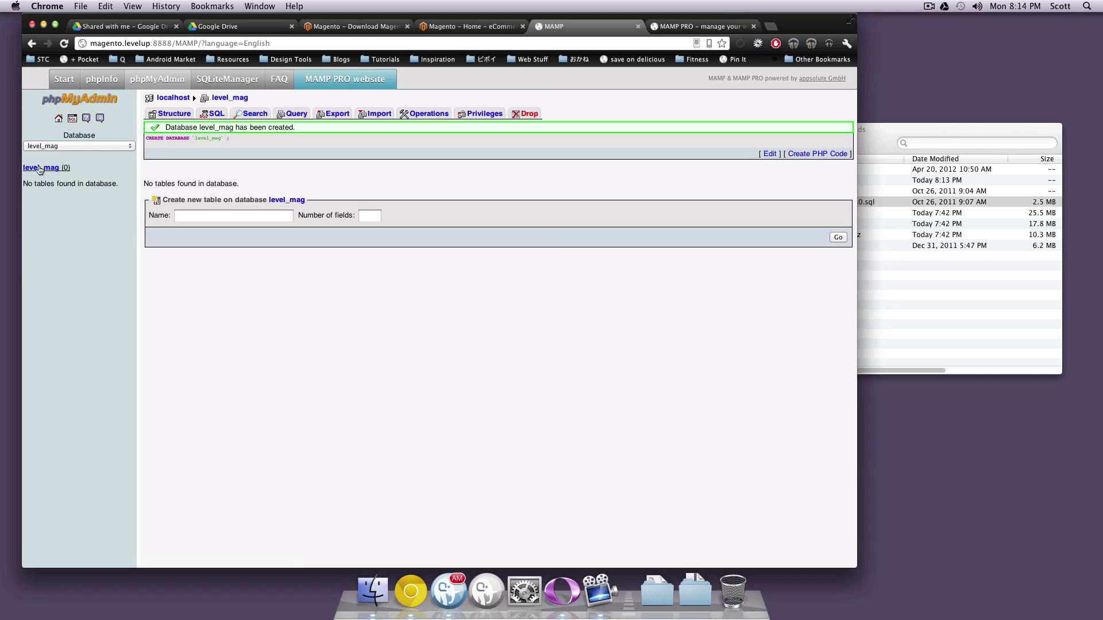
click(38, 171)
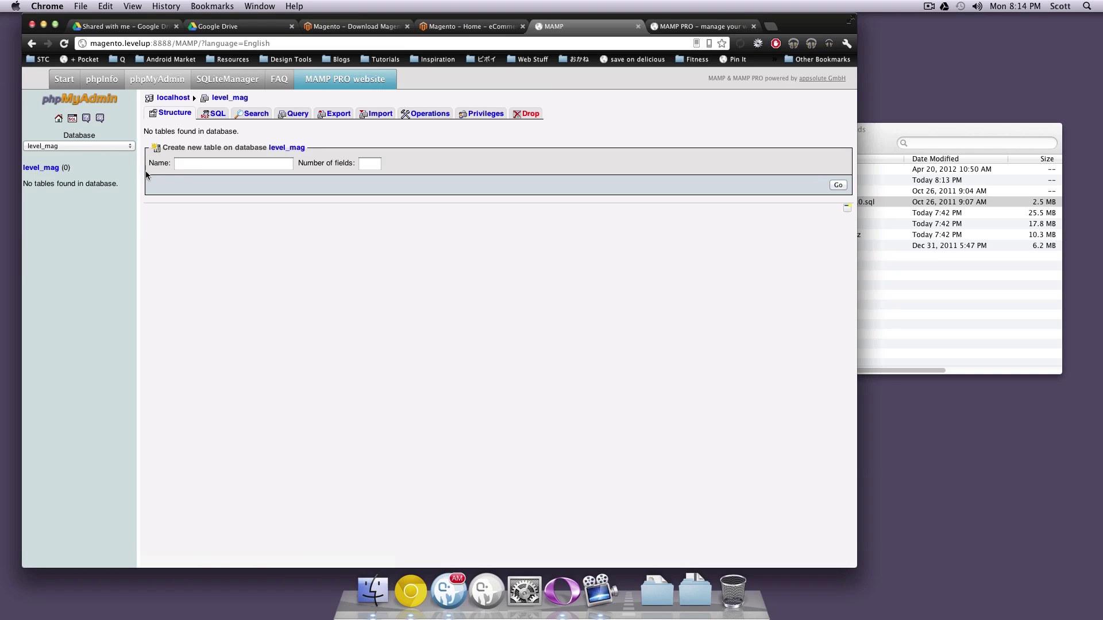
Import magento_sample_data_for_1.6.1.0.sql from Downloads into level_mag (1429 queries, 324 tables).
click(373, 113)
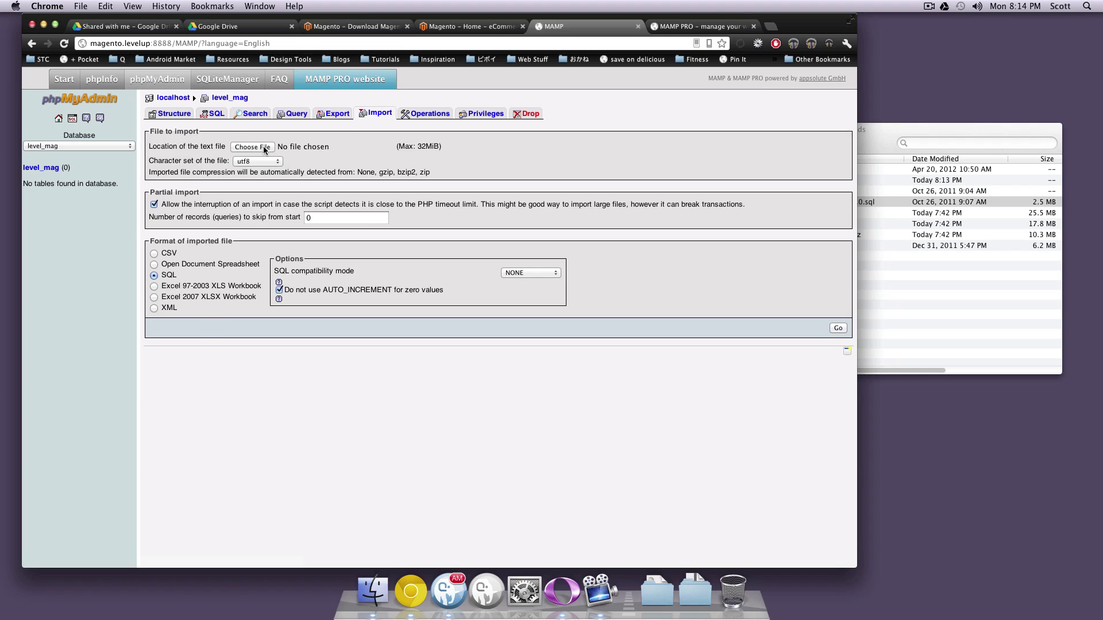
click(263, 146)
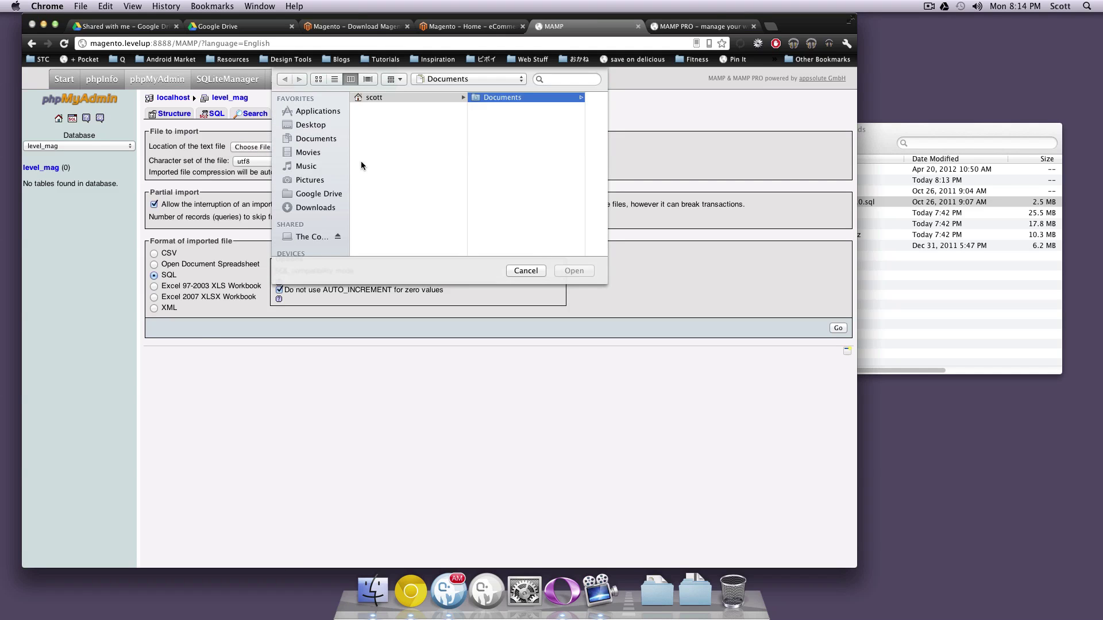
click(325, 208)
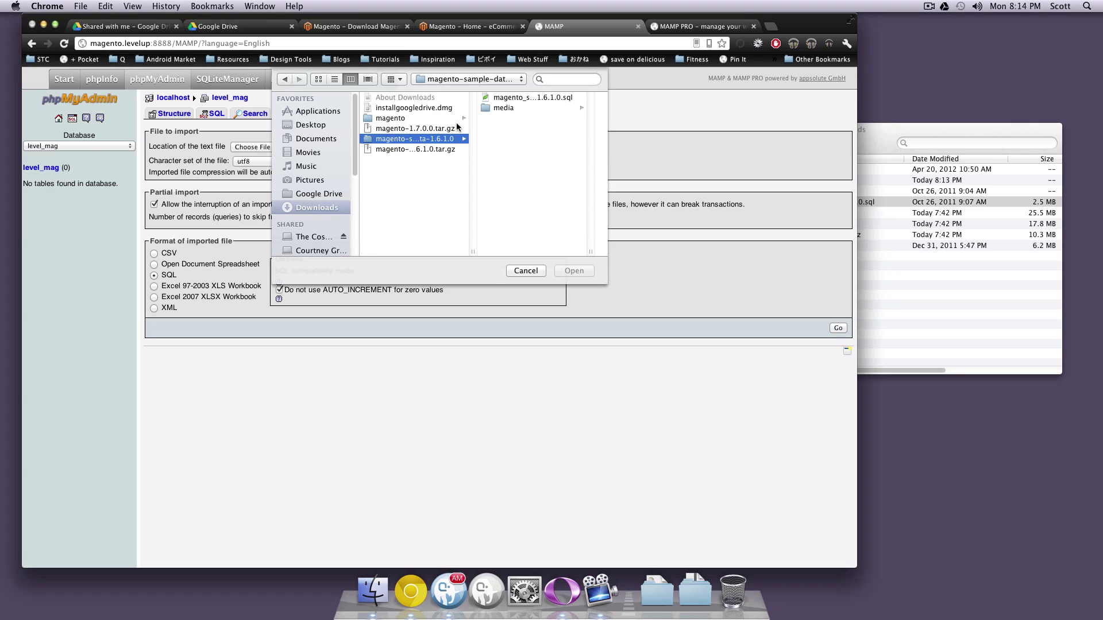
click(516, 98)
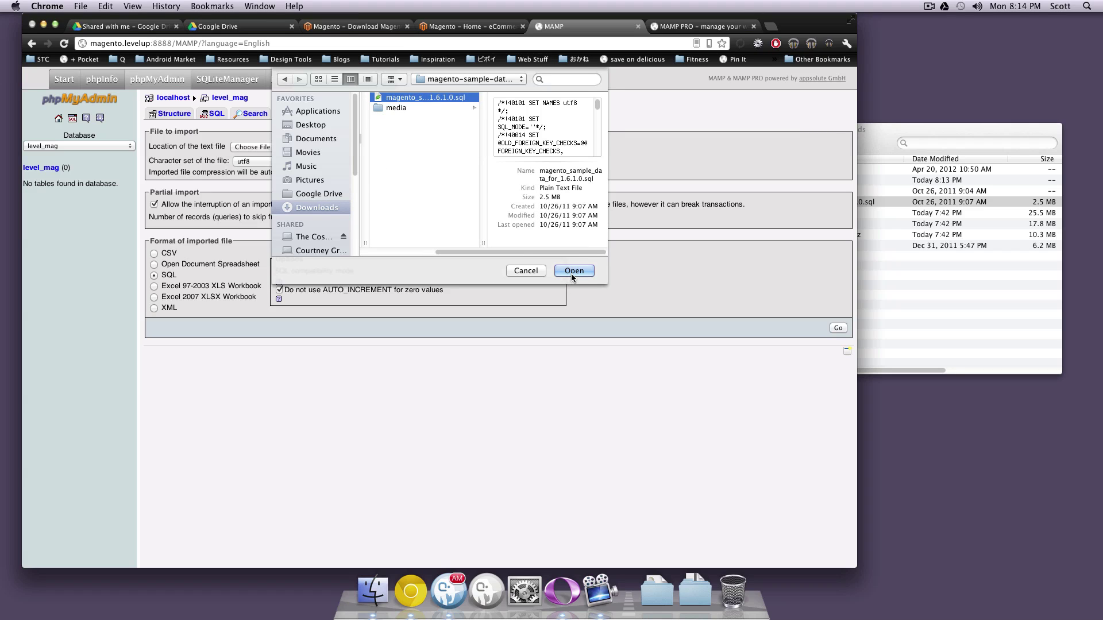
click(573, 273)
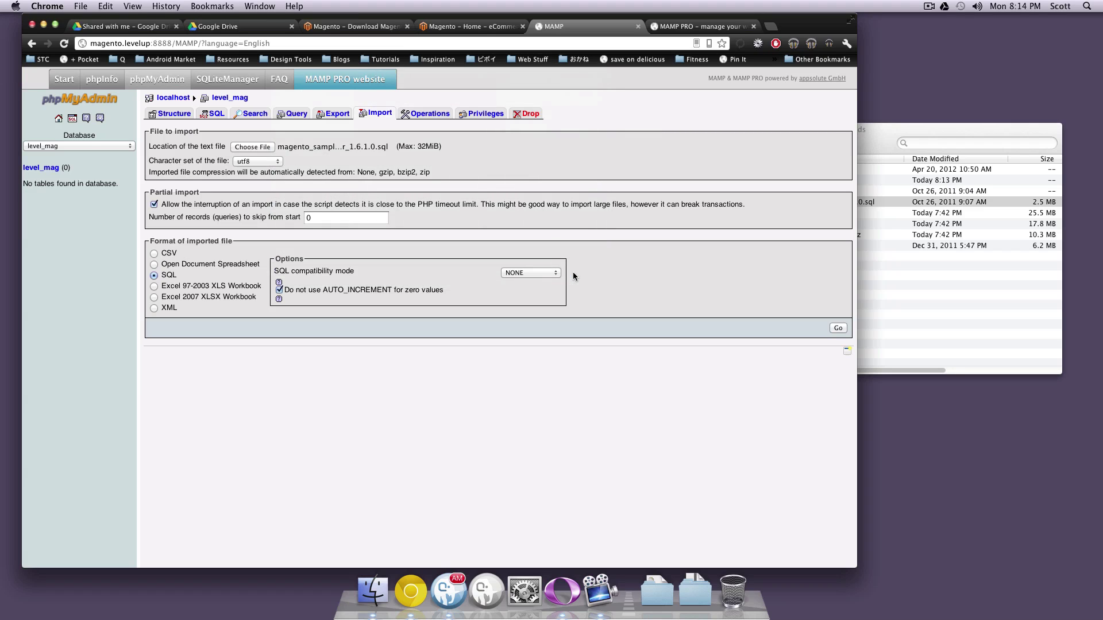
click(839, 328)
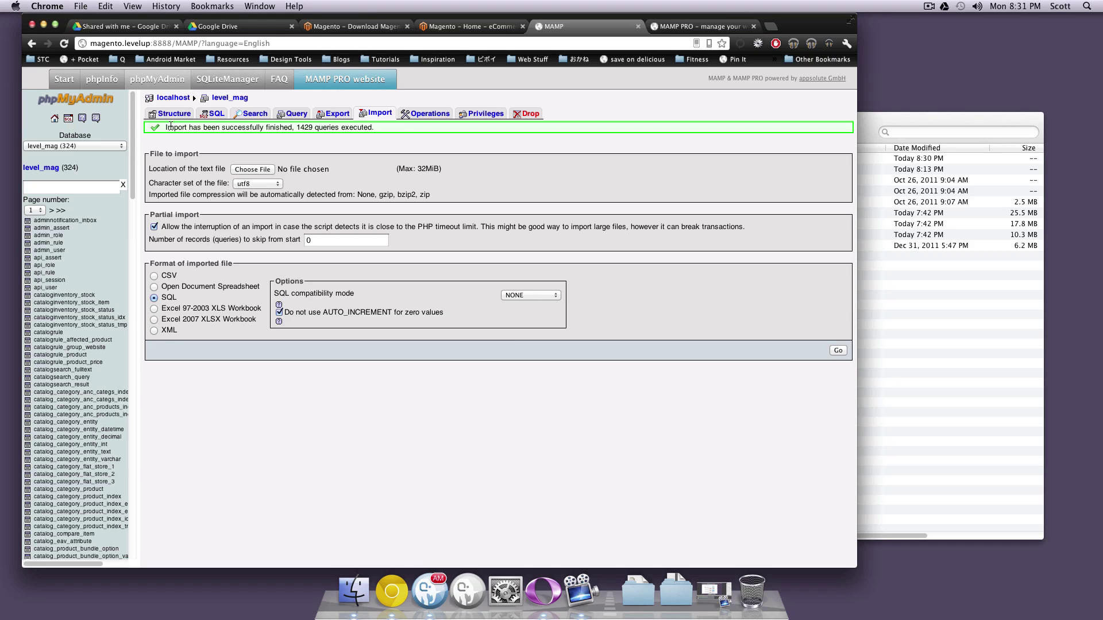
drag(165, 127, 400, 127)
click(396, 136)
click(882, 119)
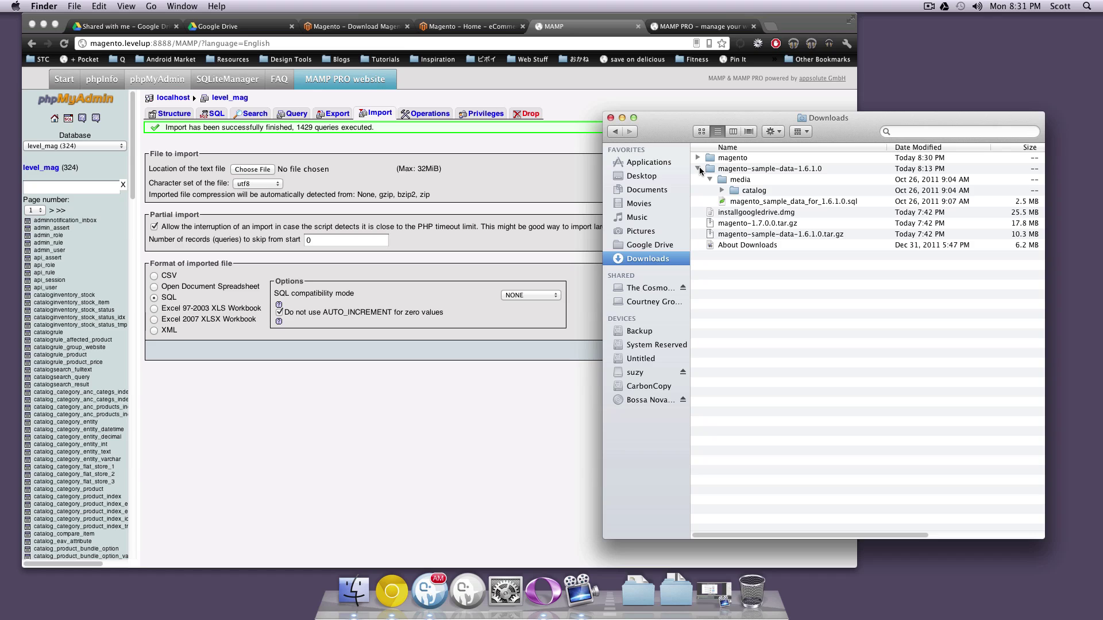
drag(676, 121, 650, 99)
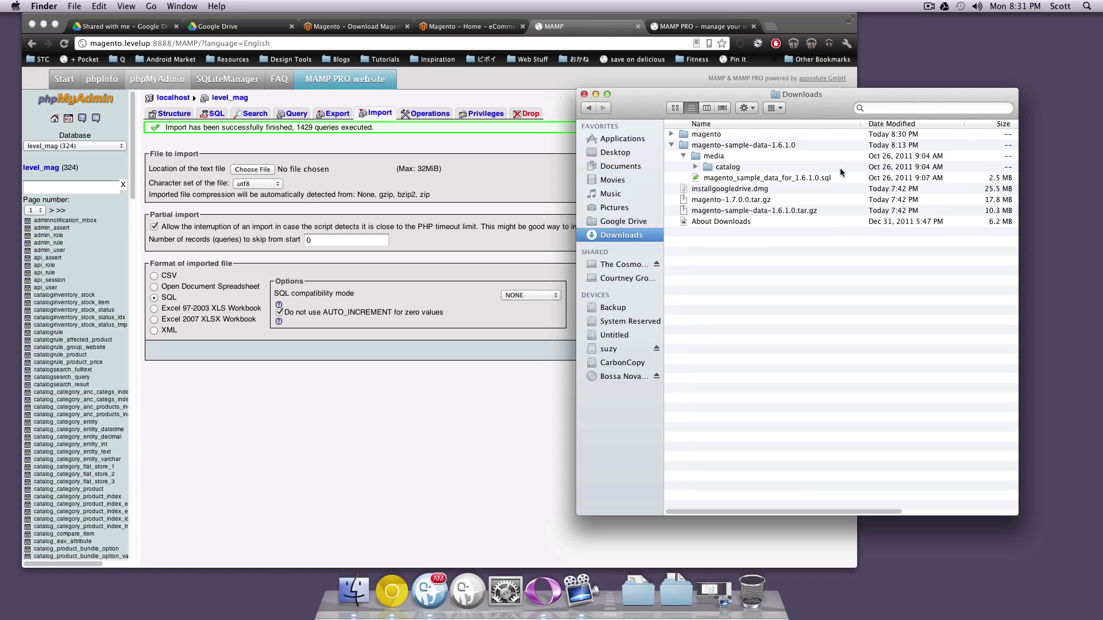
click(537, 181)
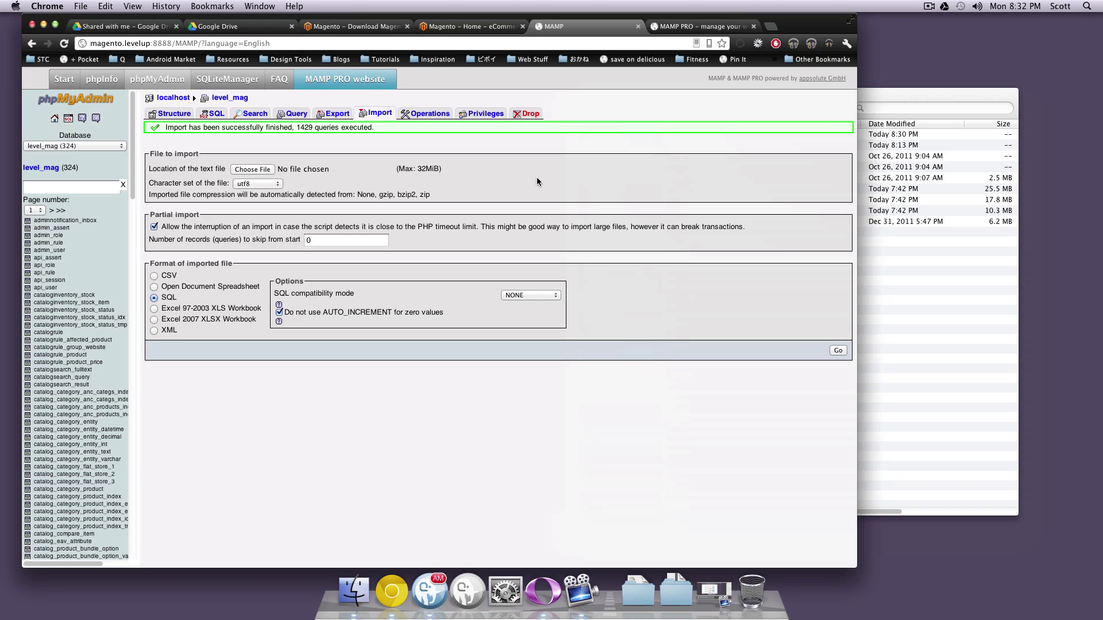